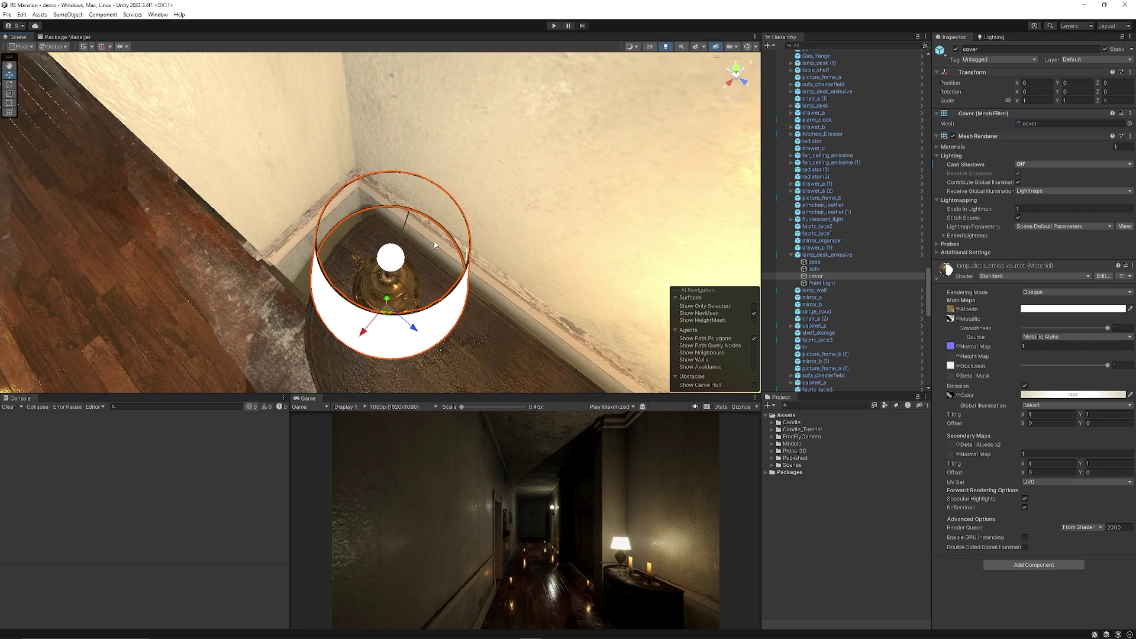
- Review the lampshade material's Rendering Mode and Shader options, leaving it on Standard
{"action": "left_click", "coordinate": [1028, 292]}
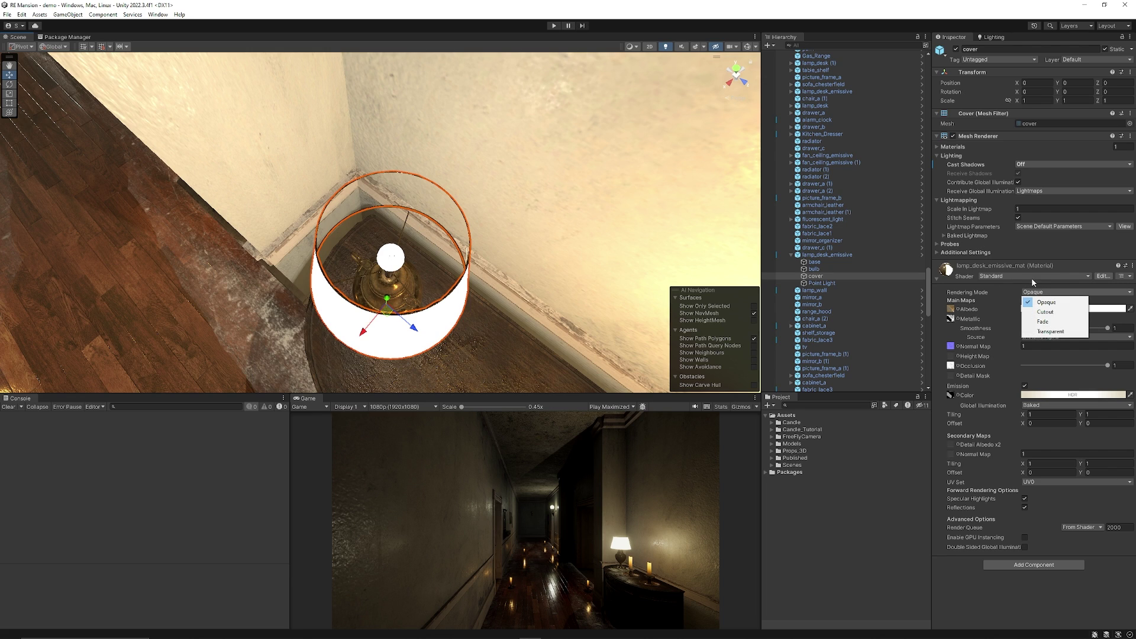
{"action": "left_click", "coordinate": [1001, 277]}
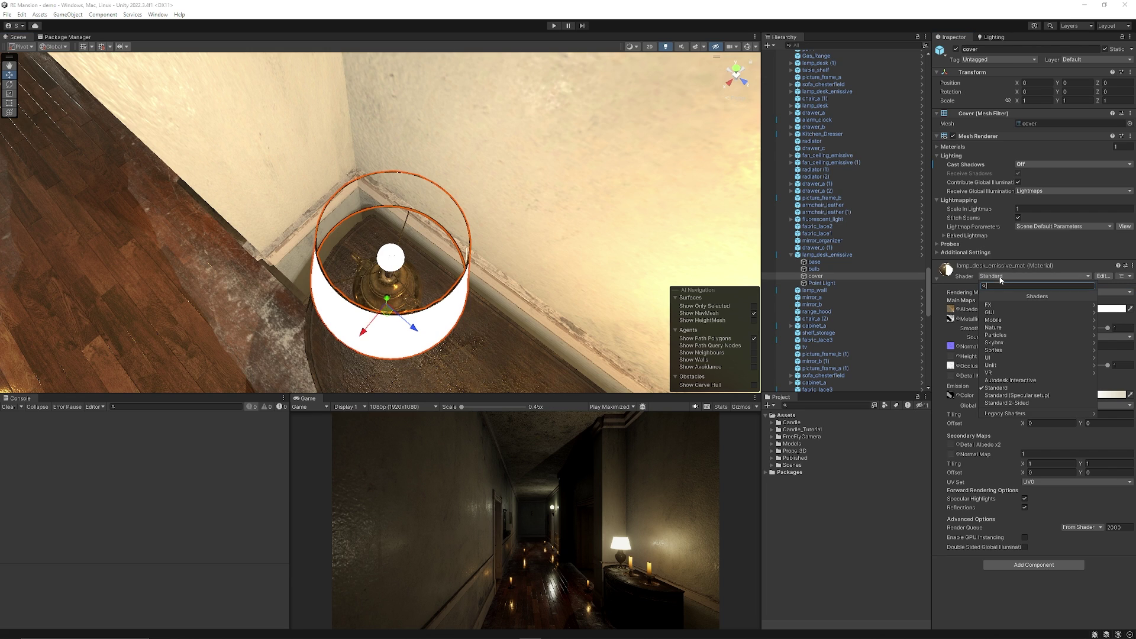
{"action": "left_click", "coordinate": [987, 608]}
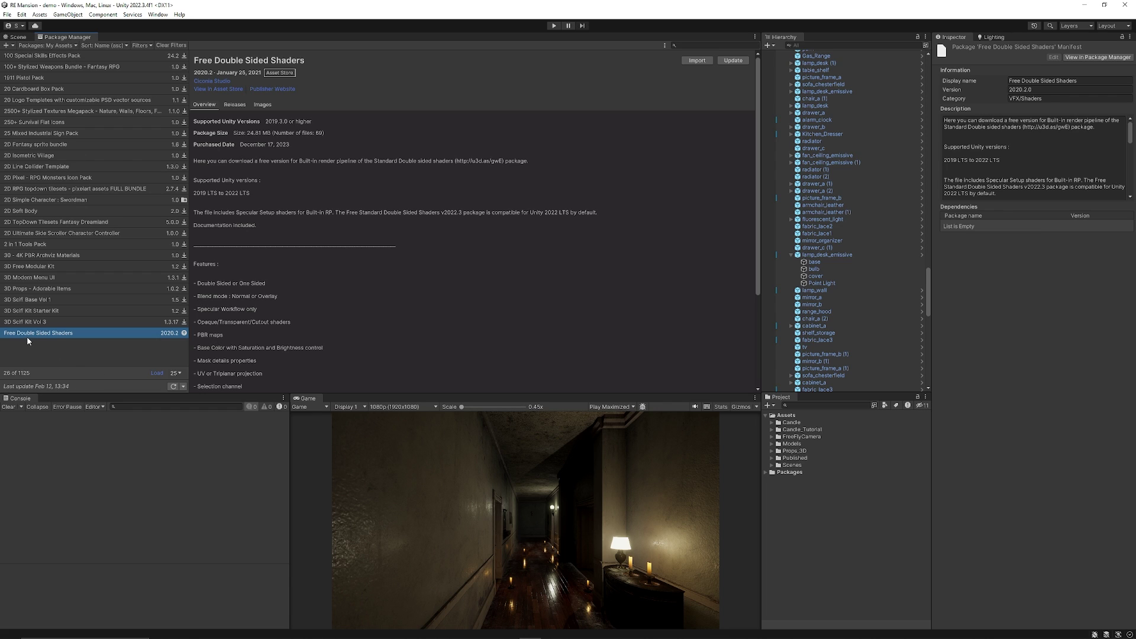
- Import the Free Double Sided Shaders package (version 2020.2) from My Assets
{"action": "left_click", "coordinate": [698, 62]}
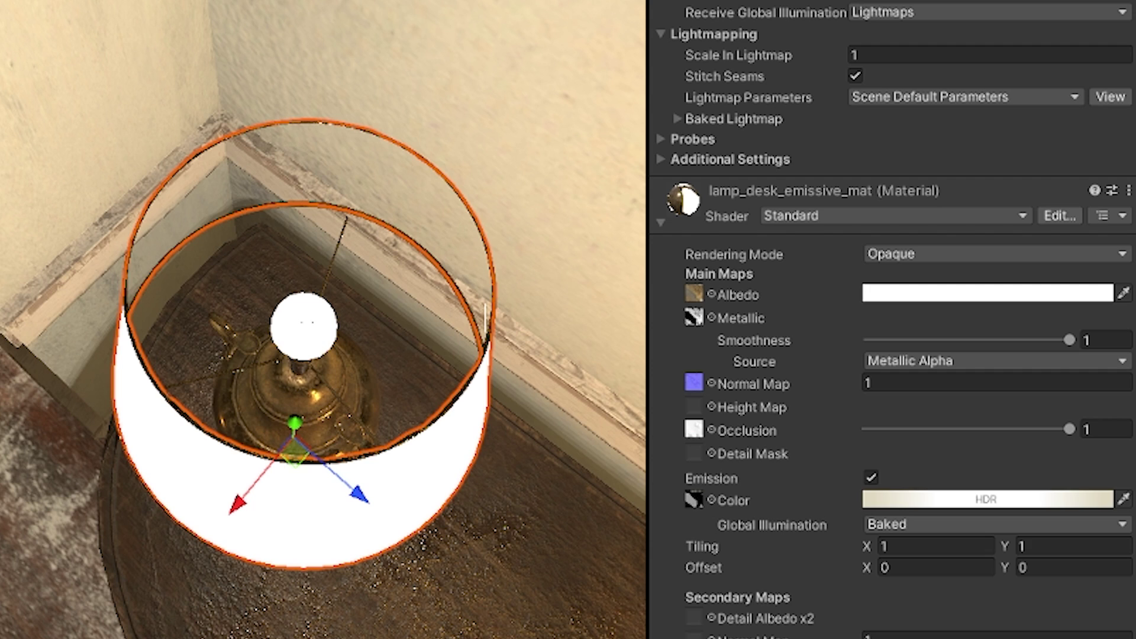
- Apply Ciconia Studio CS_Standard Builtin Standard (Specular setup) Opaque to lamp_desk_emissive_mat
{"action": "left_click", "coordinate": [770, 216]}
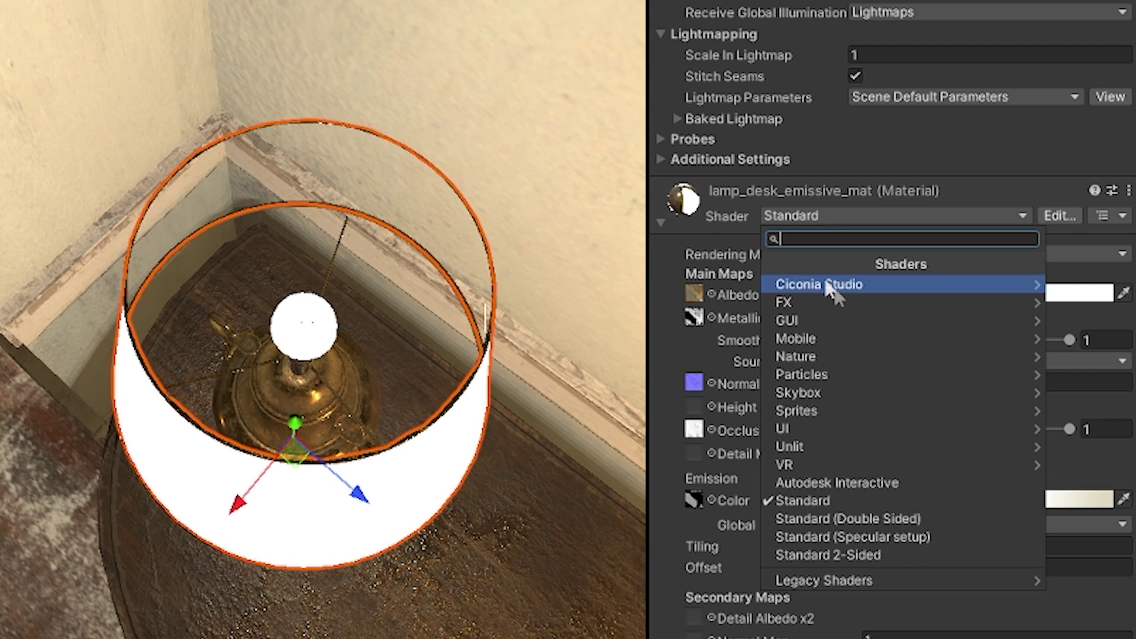
{"action": "left_click", "coordinate": [850, 285]}
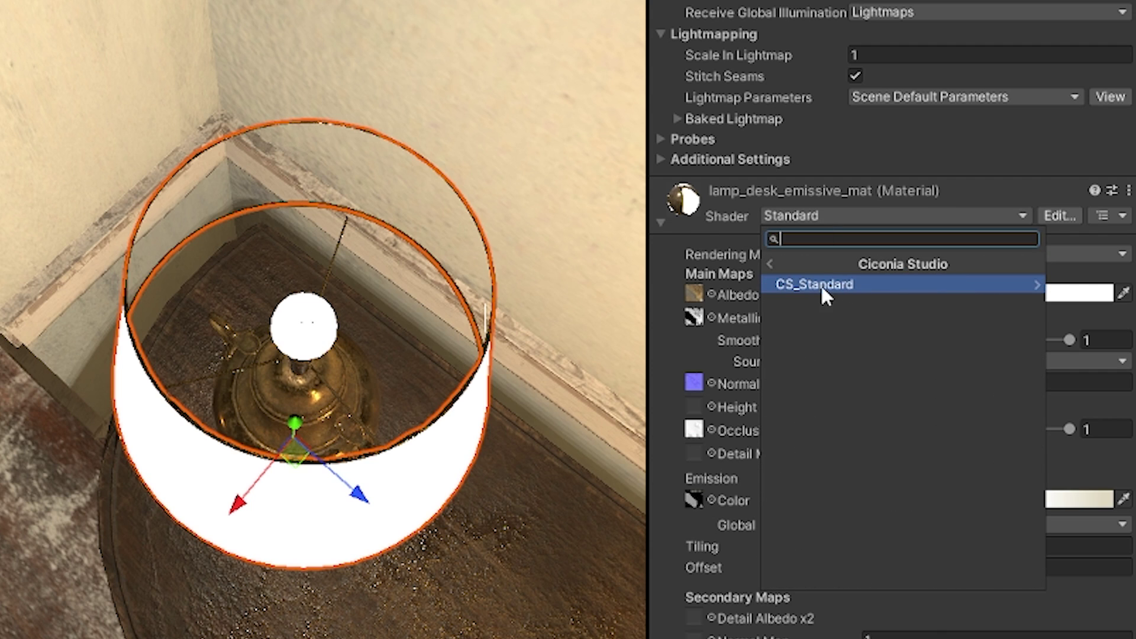
{"action": "key", "text": "Left"}
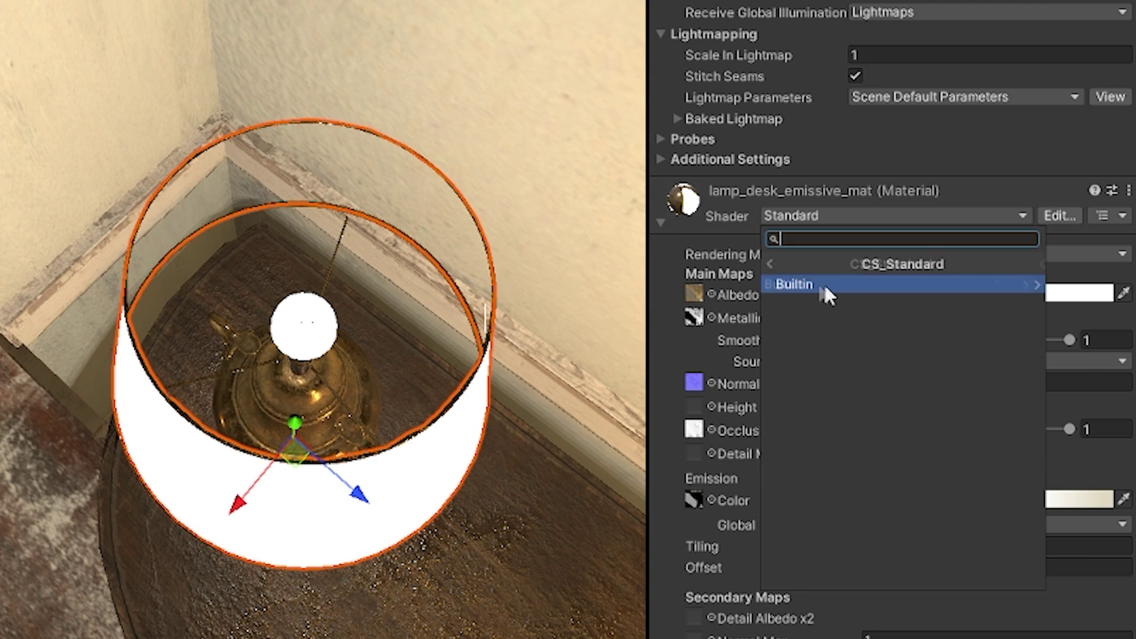
{"action": "left_click", "coordinate": [829, 285]}
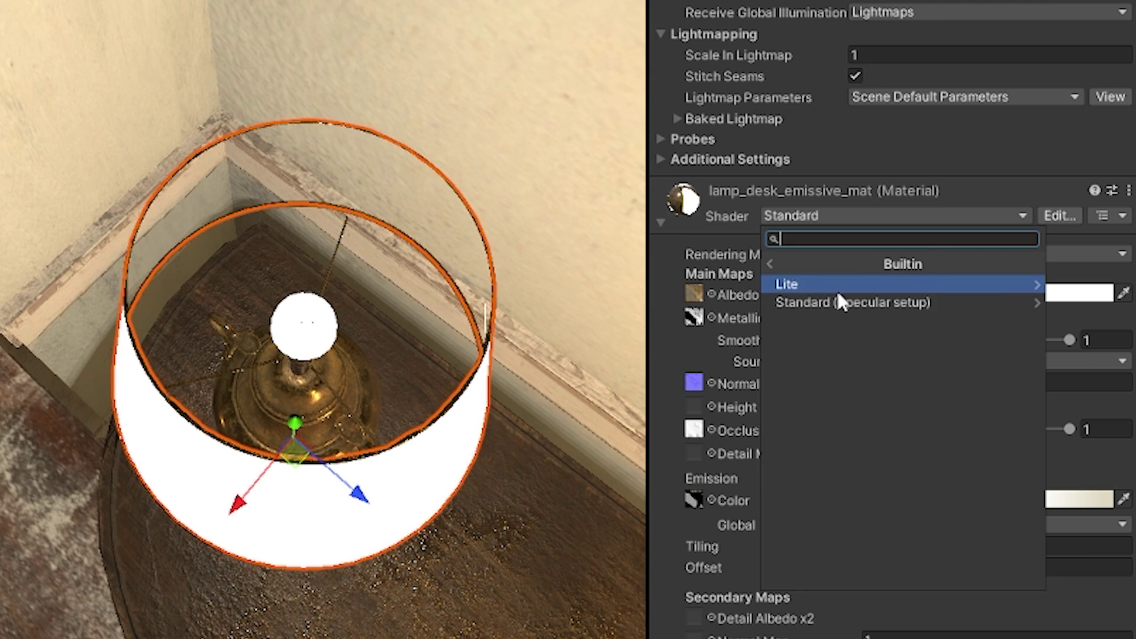
{"action": "left_click", "coordinate": [867, 305]}
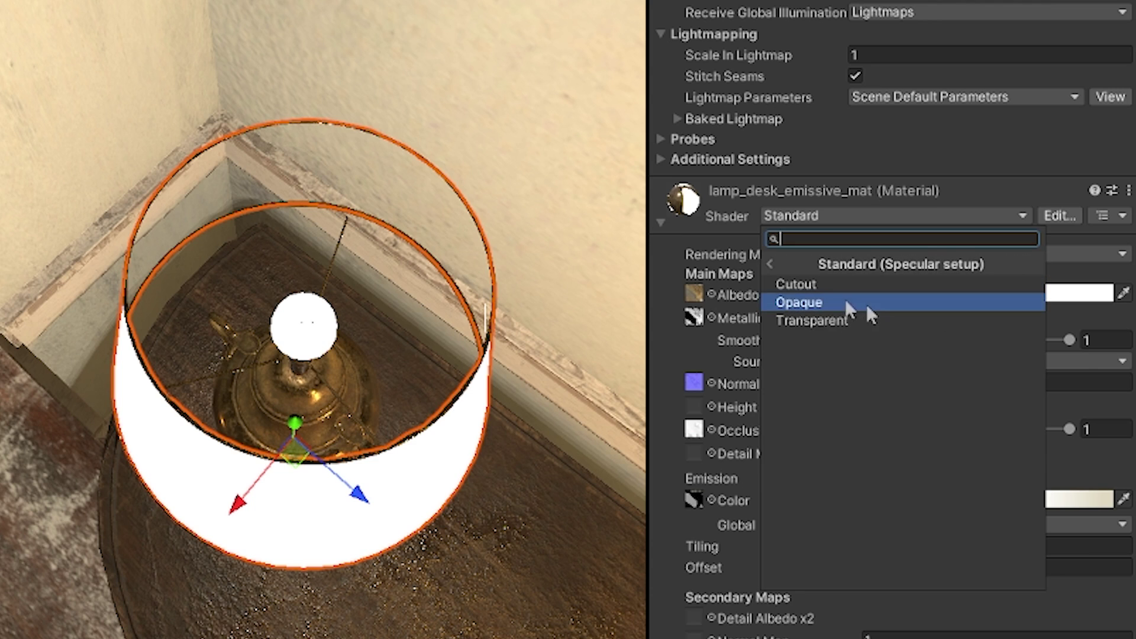
{"action": "left_click", "coordinate": [837, 300]}
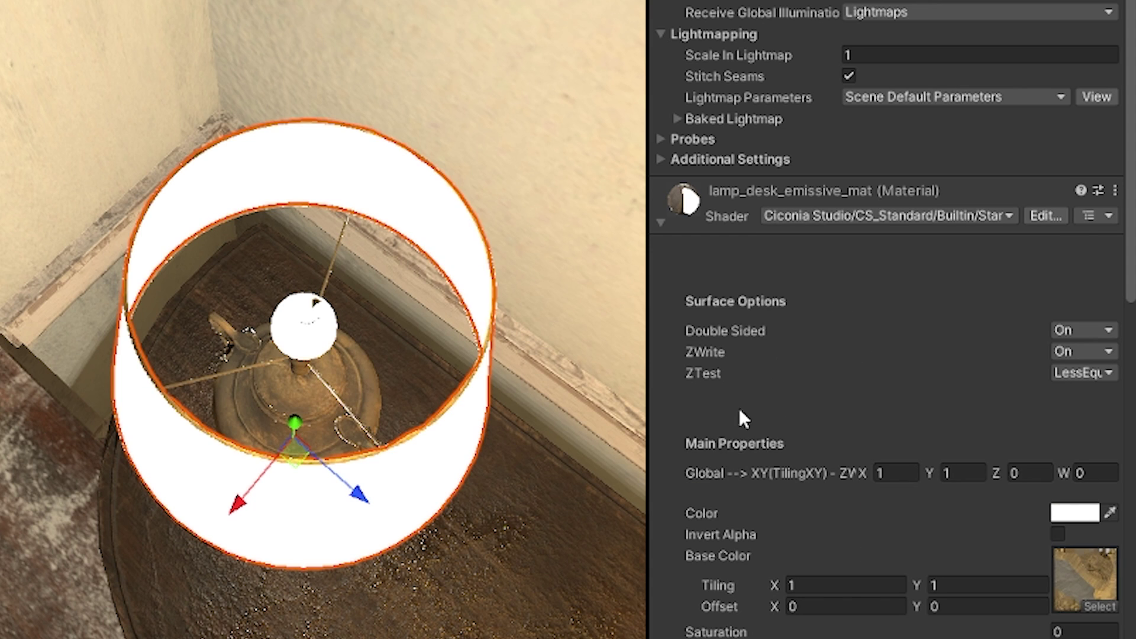
- Select the double-sided shader source code on the reference page
{"action": "scroll", "coordinate": [977, 531], "scroll_direction": "down", "scroll_amount": 5}
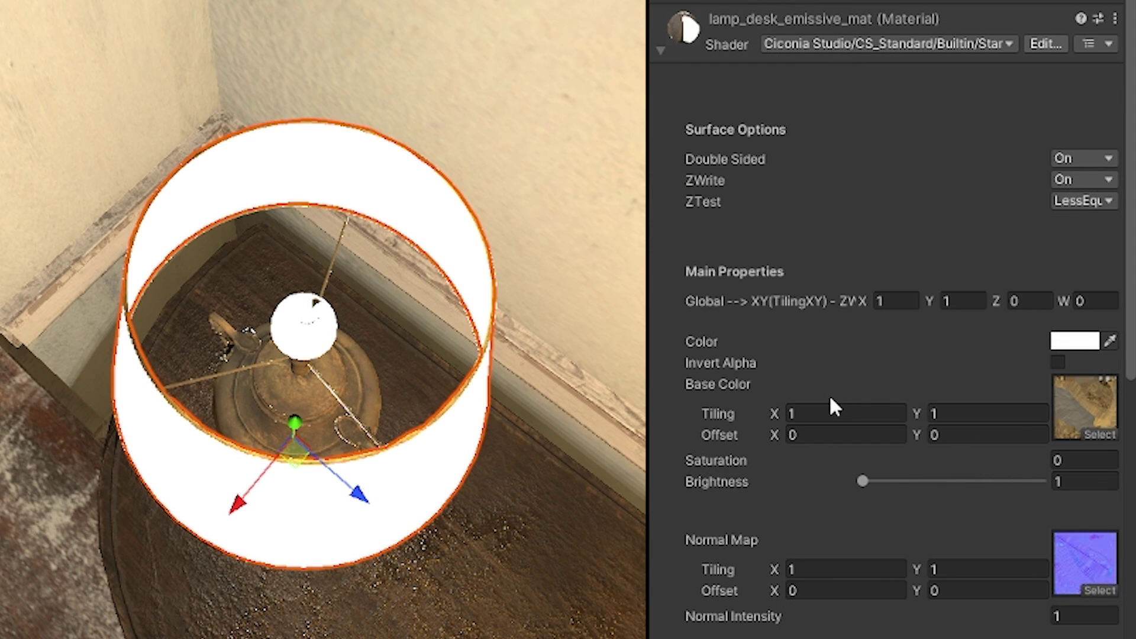
{"action": "scroll", "coordinate": [1092, 421], "scroll_direction": "down", "scroll_amount": 8}
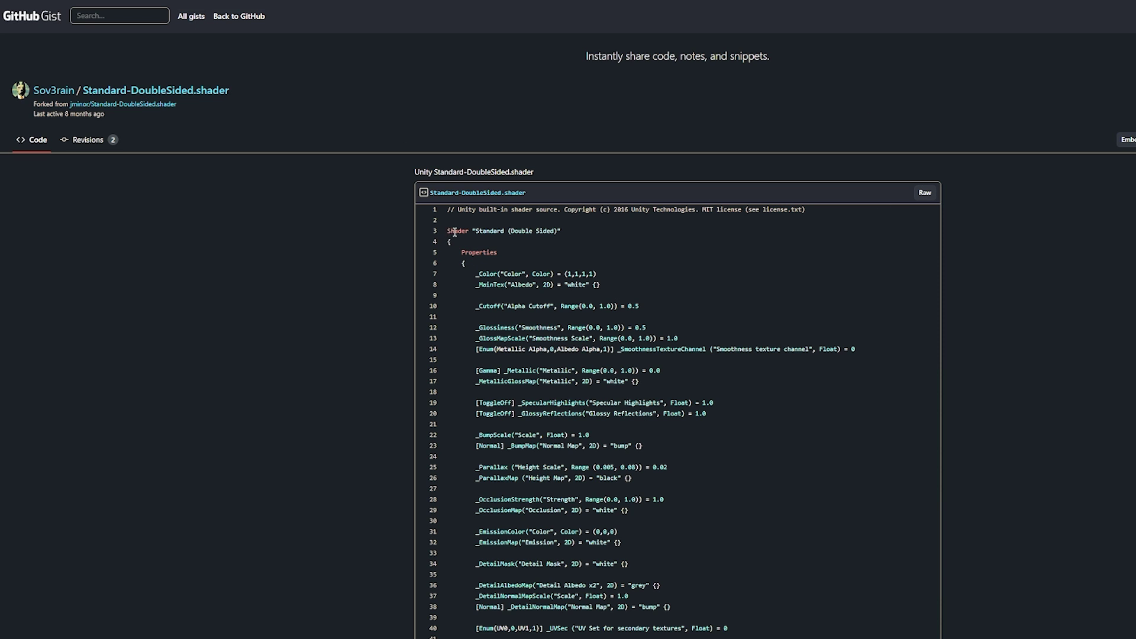
{"action": "left_click_drag", "start_coordinate": [448, 231], "coordinate": [710, 526]}
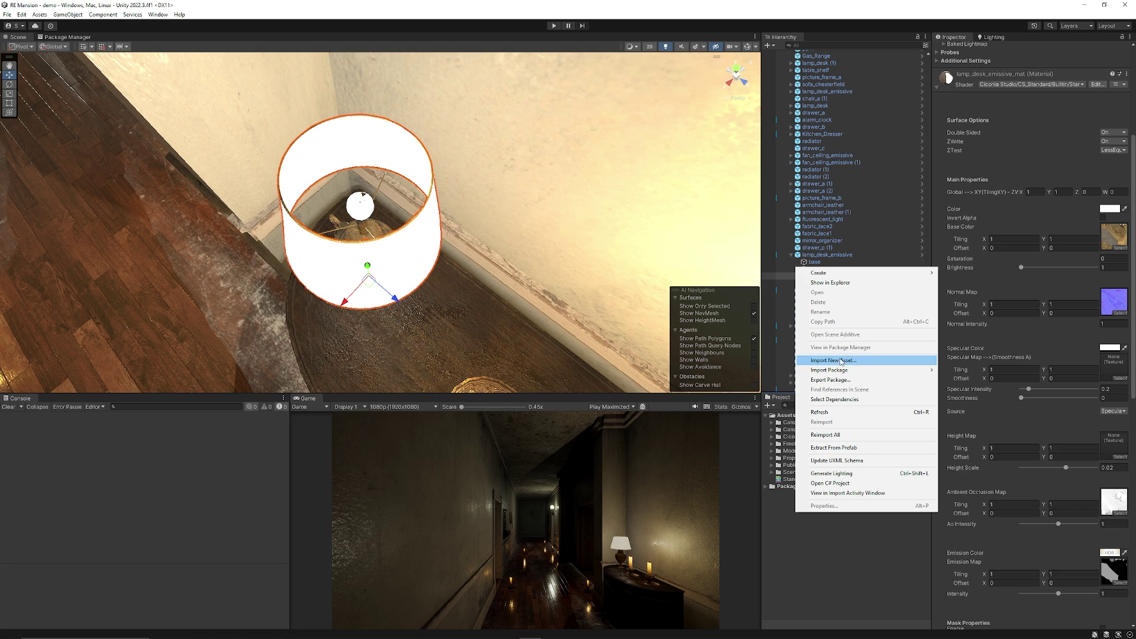
- Create a new Standard Surface Shader asset named Standard-DoubleSided in the Project window
{"action": "mouse_move", "coordinate": [829, 277]}
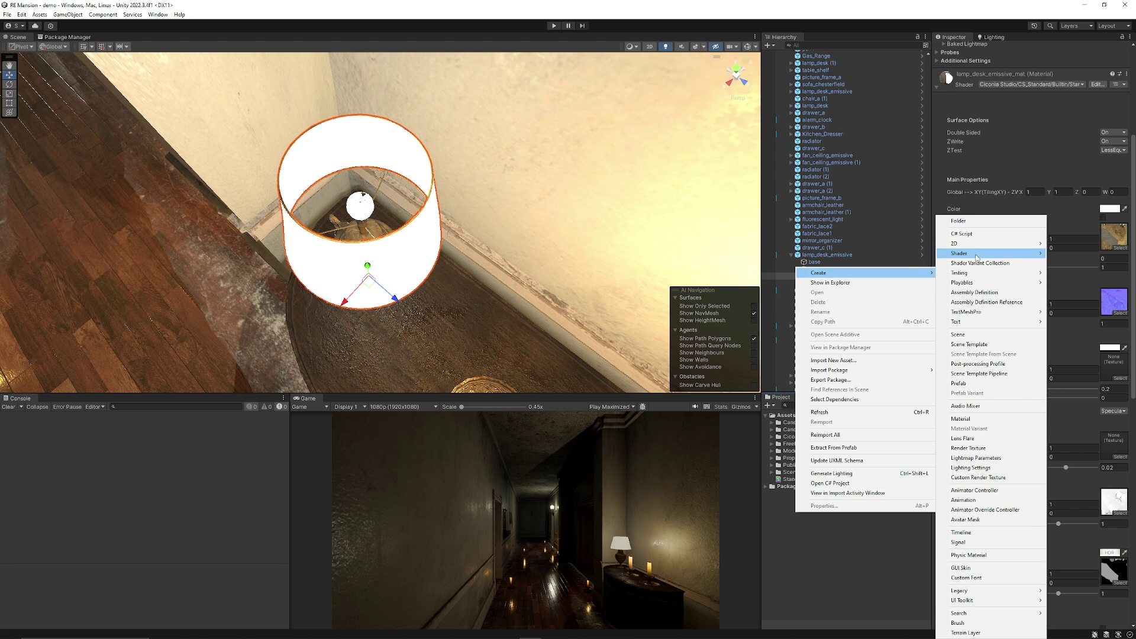
{"action": "mouse_move", "coordinate": [962, 253]}
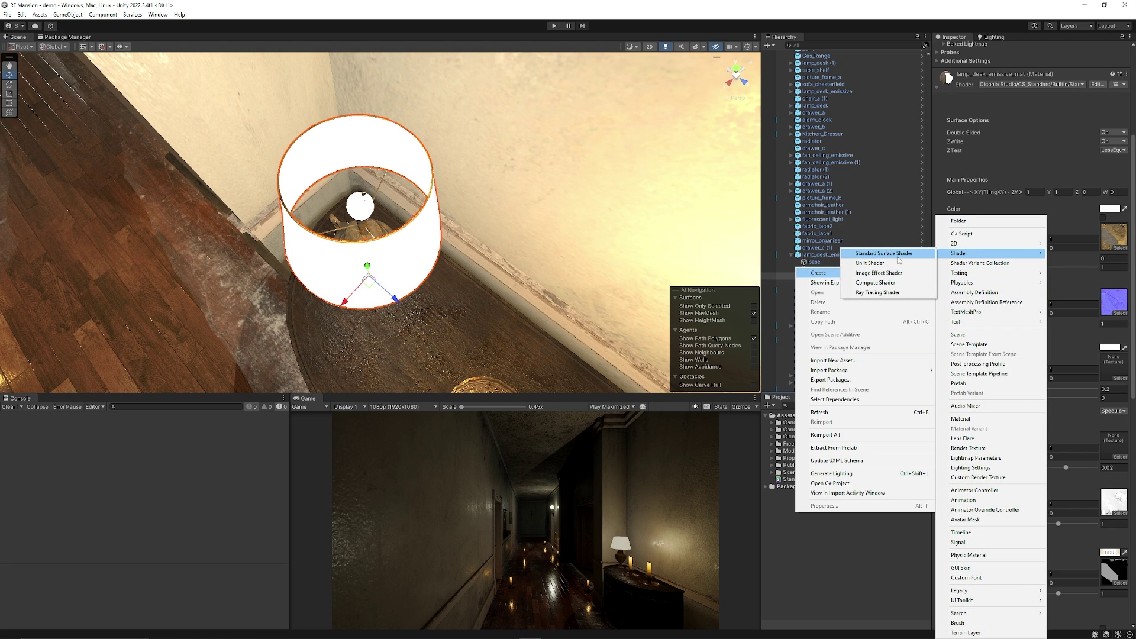
{"action": "left_click", "coordinate": [893, 268]}
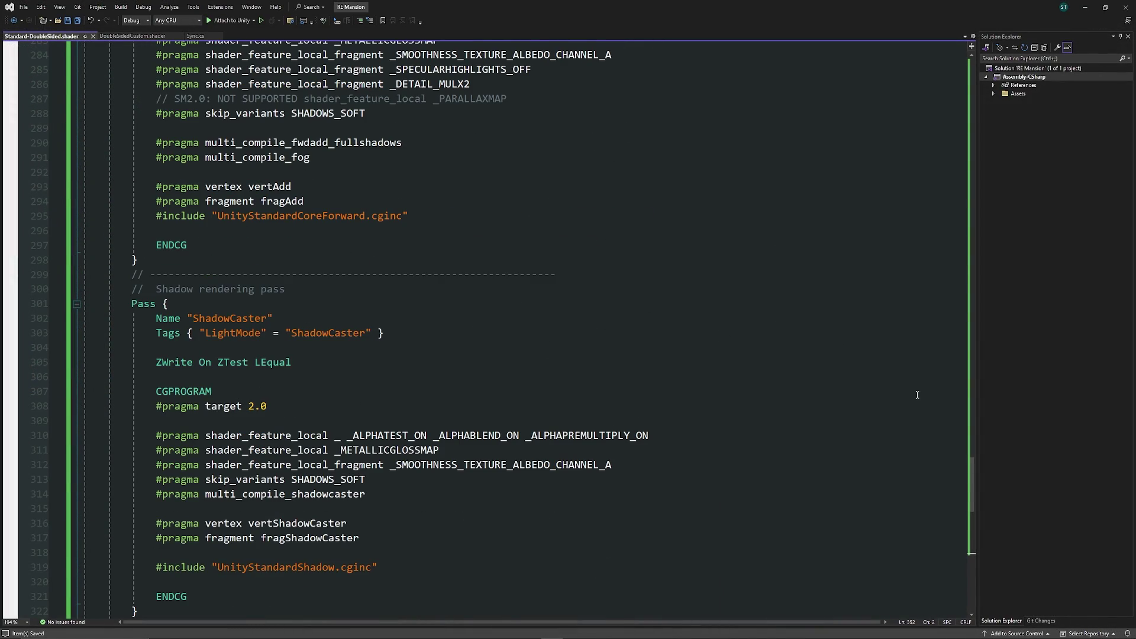
- Place the cursor on the empty line 296 of the Standard-DoubleSided shader code
{"action": "left_click", "coordinate": [734, 230]}
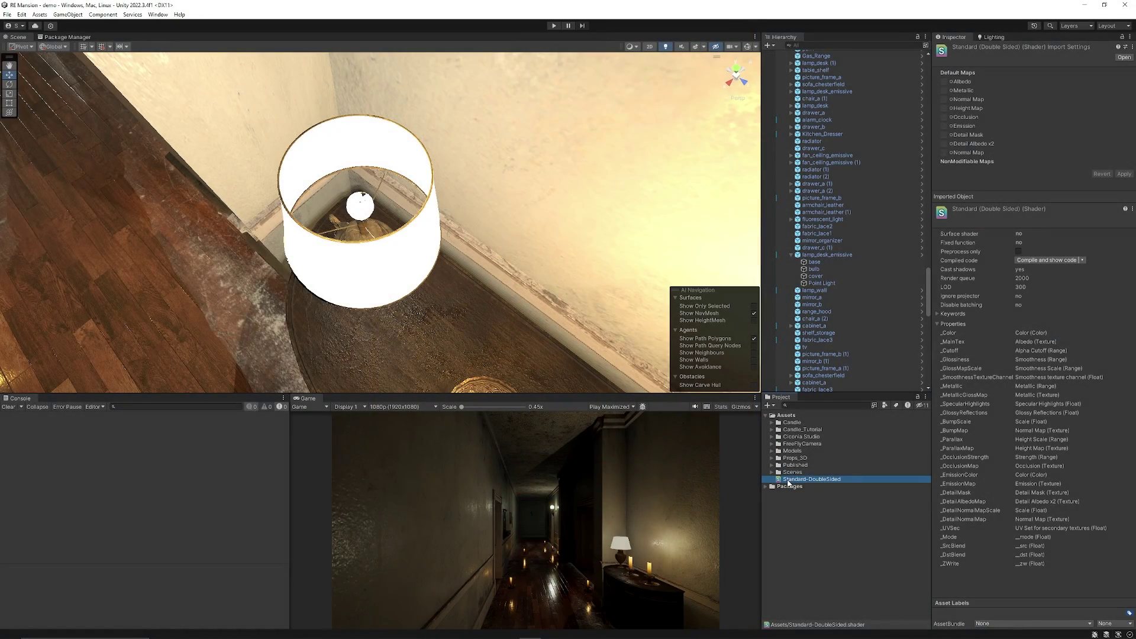
- Select the lampshade 'cover' object and switch its material to Standard (Double Sided)
{"action": "left_click", "coordinate": [816, 276]}
{"action": "left_click", "coordinate": [1032, 275]}
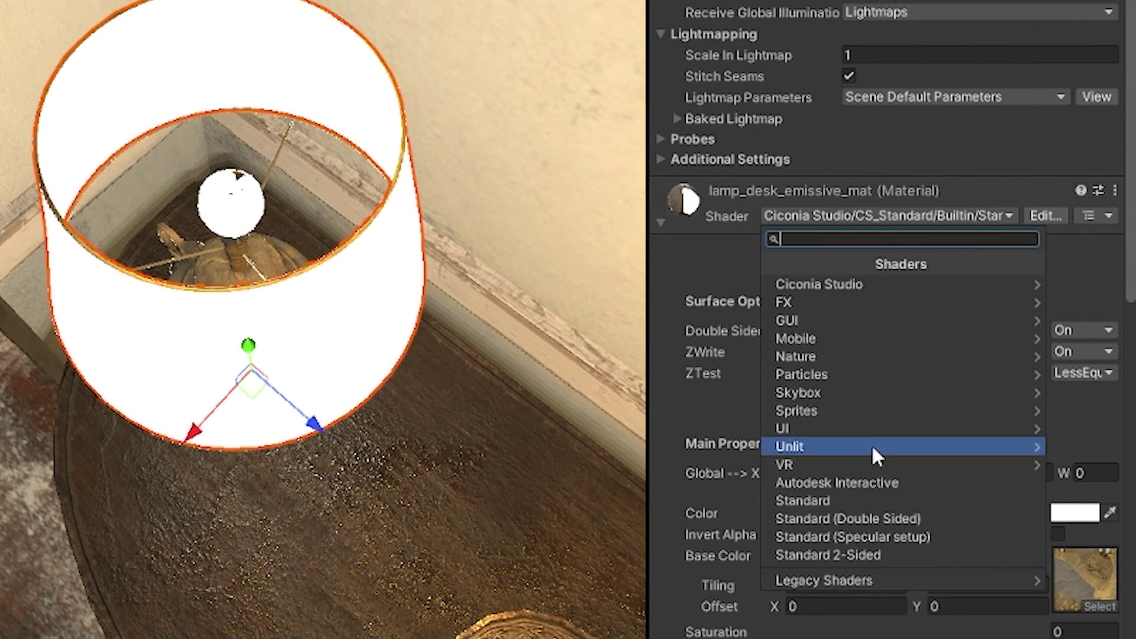
{"action": "left_click", "coordinate": [879, 518]}
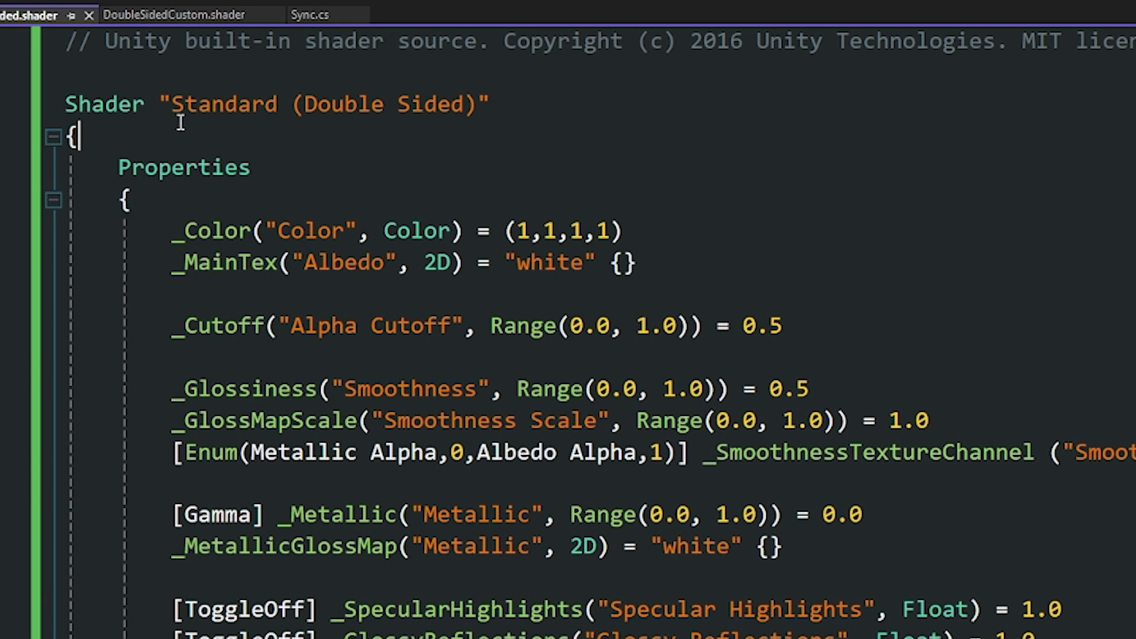
- Inspect the Shader "Standard (Double Sided)" name line, then orbit around the URP lamp
{"action": "left_click_drag", "start_coordinate": [171, 105], "coordinate": [488, 110]}
{"action": "left_click", "coordinate": [332, 107]}
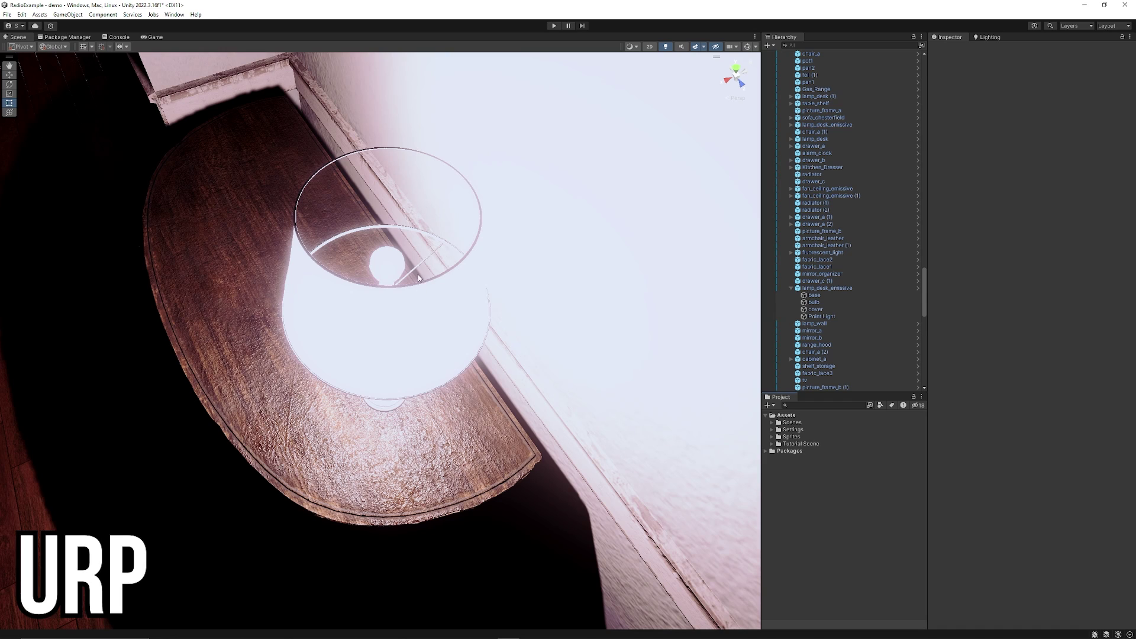
{"action": "left_click_drag", "start_coordinate": [418, 278], "coordinate": [325, 162], "text": "alt"}
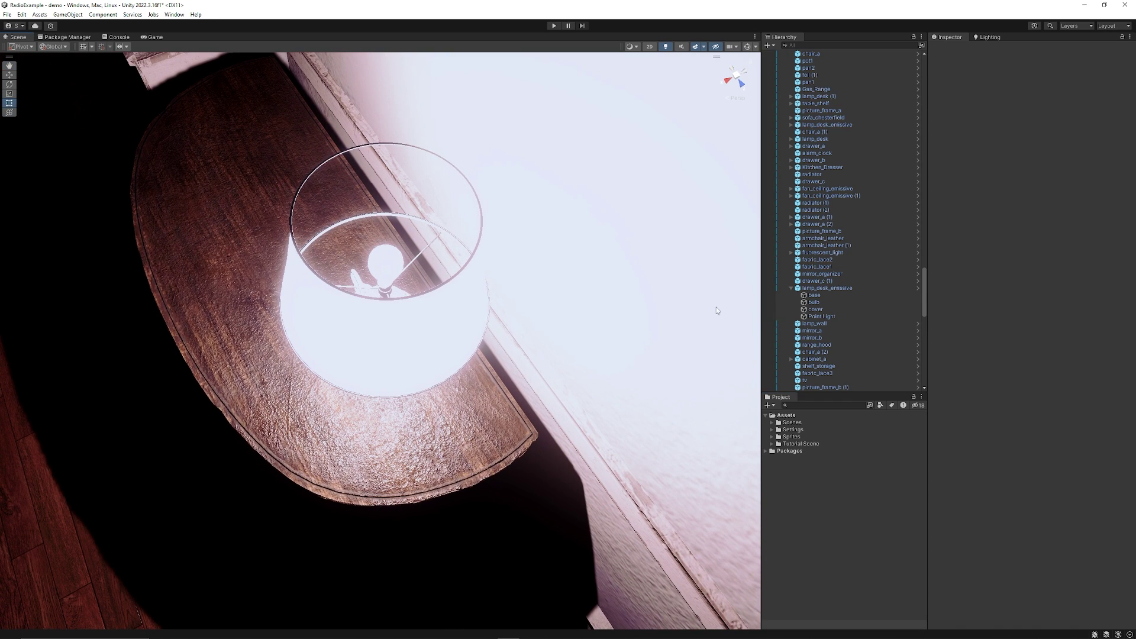
- Set the URP lampshade cover's Render Face to Both, after briefly trying Back
{"action": "left_click", "coordinate": [841, 309]}
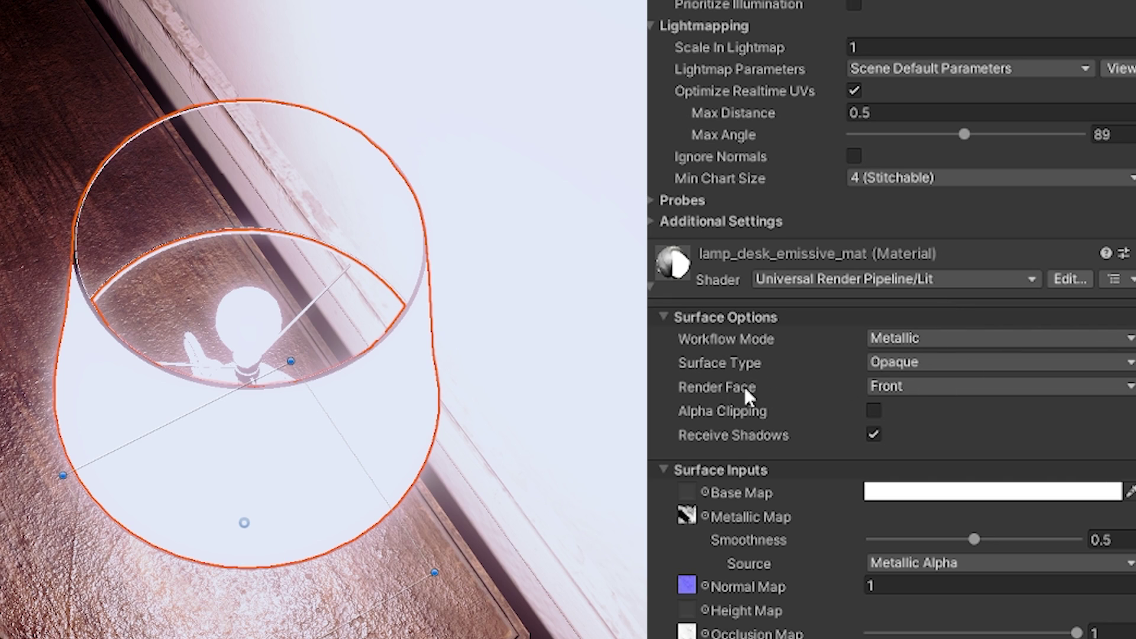
{"action": "left_click", "coordinate": [888, 387]}
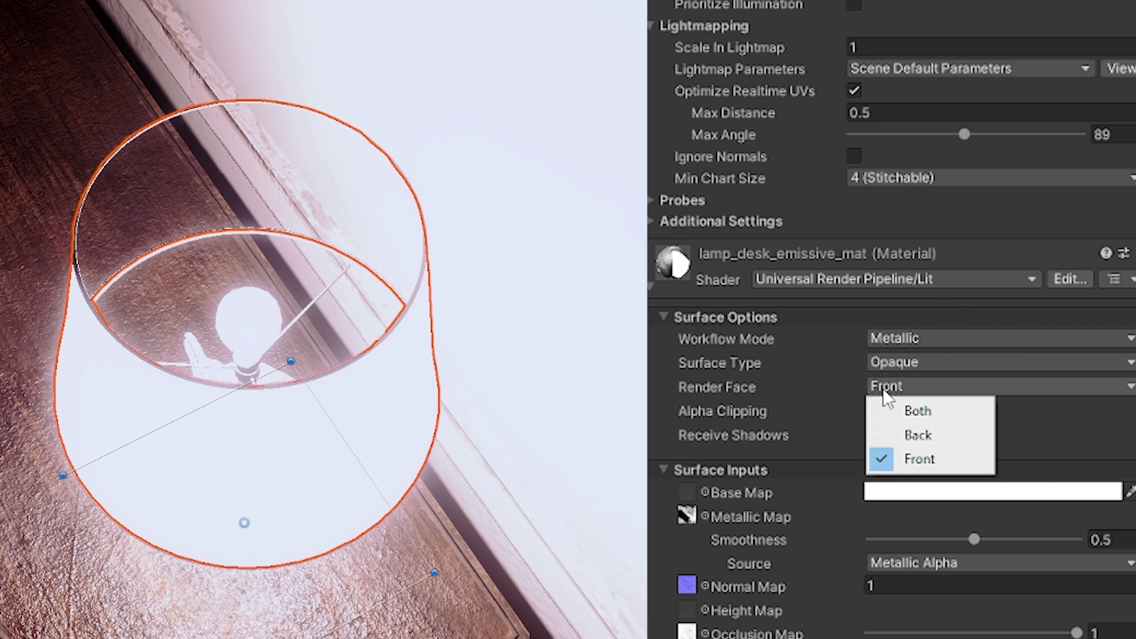
{"action": "left_click", "coordinate": [915, 436]}
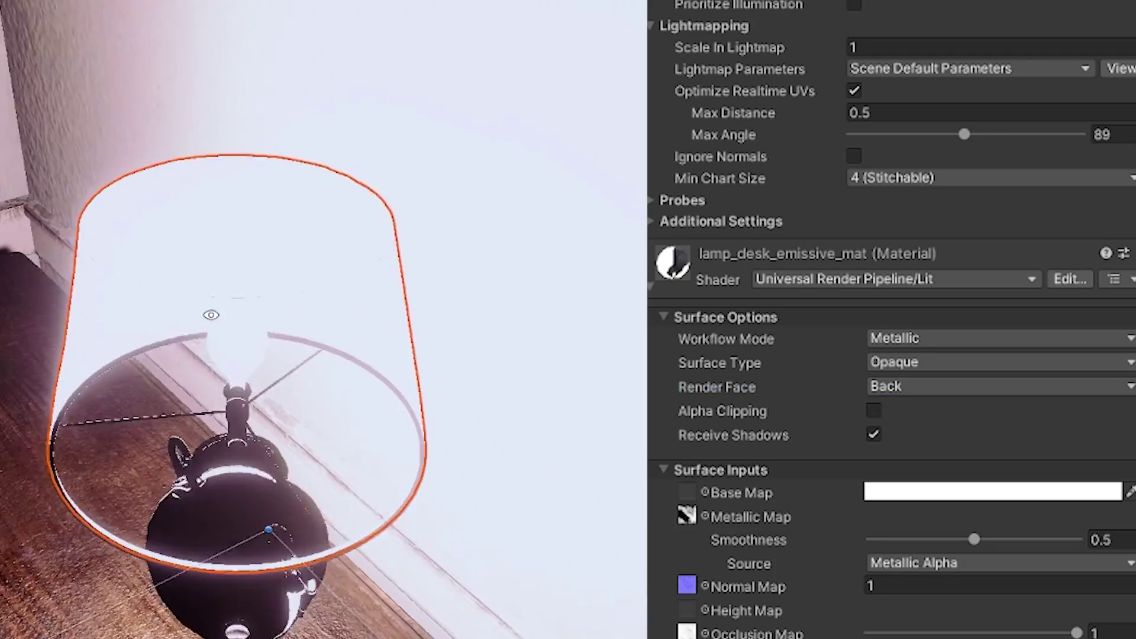
{"action": "left_click", "coordinate": [943, 386]}
{"action": "left_click", "coordinate": [938, 410]}
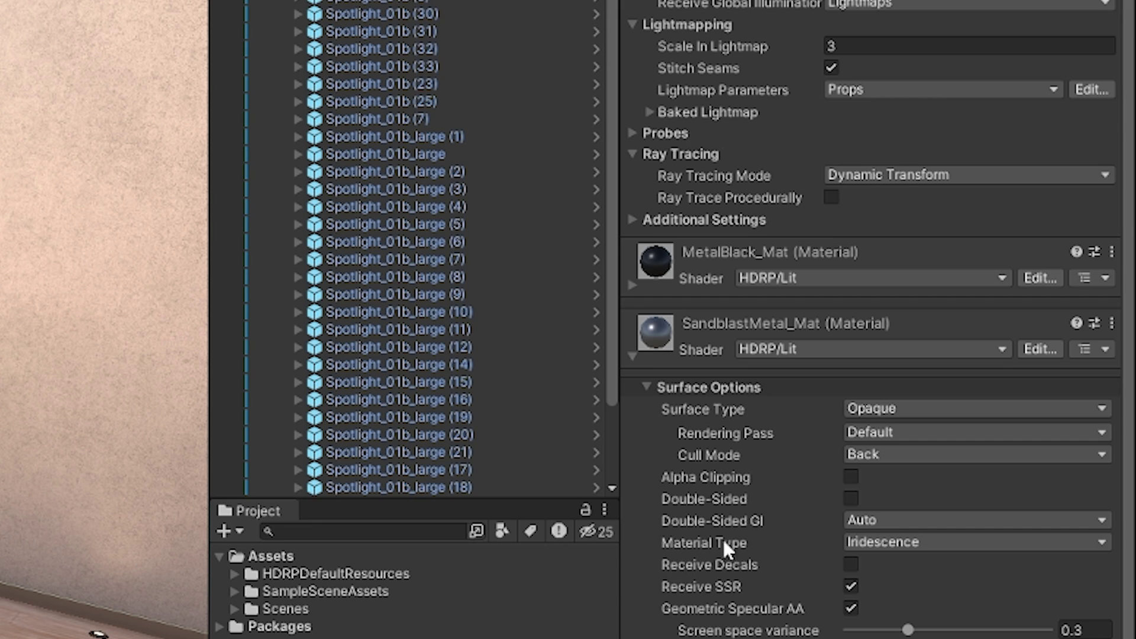
- Tick Double-Sided on SandblastMetal_Mat and keep Normal Mode on Mirror after trying None
{"action": "left_click", "coordinate": [850, 499]}
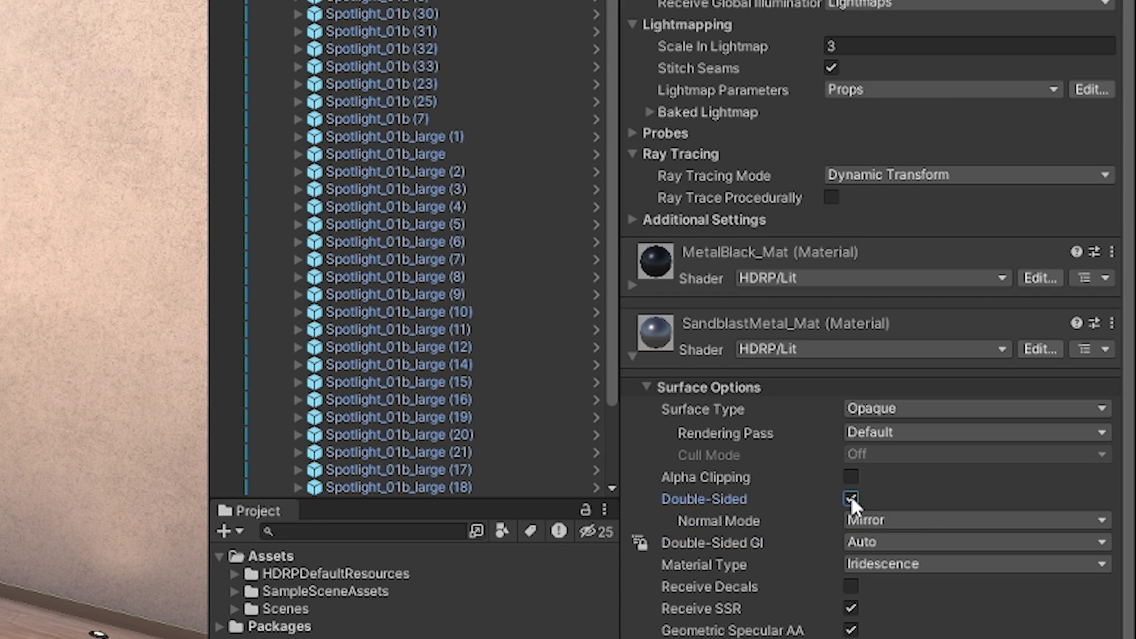
{"action": "left_click", "coordinate": [850, 495]}
{"action": "left_click", "coordinate": [854, 497]}
{"action": "left_click", "coordinate": [857, 518]}
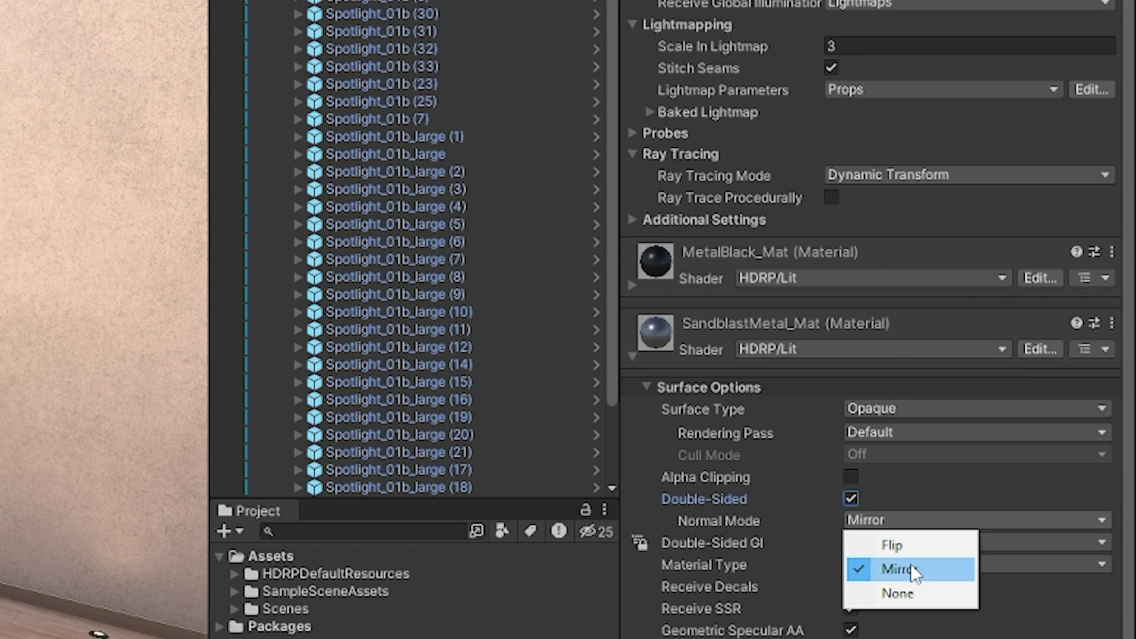
{"action": "left_click", "coordinate": [901, 594]}
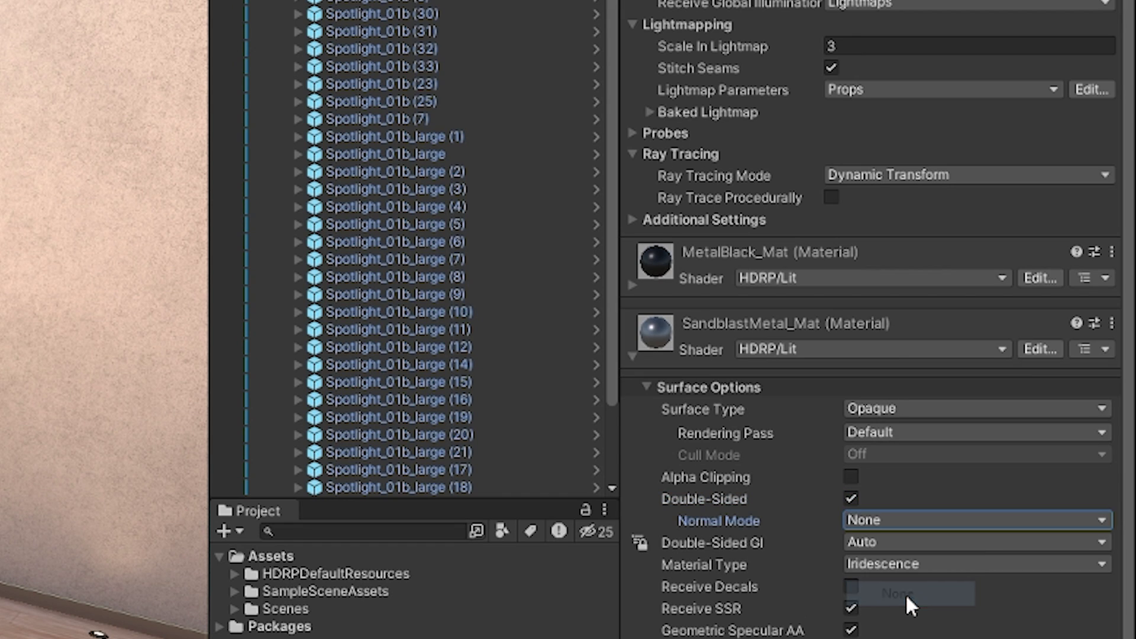
{"action": "left_click", "coordinate": [884, 517]}
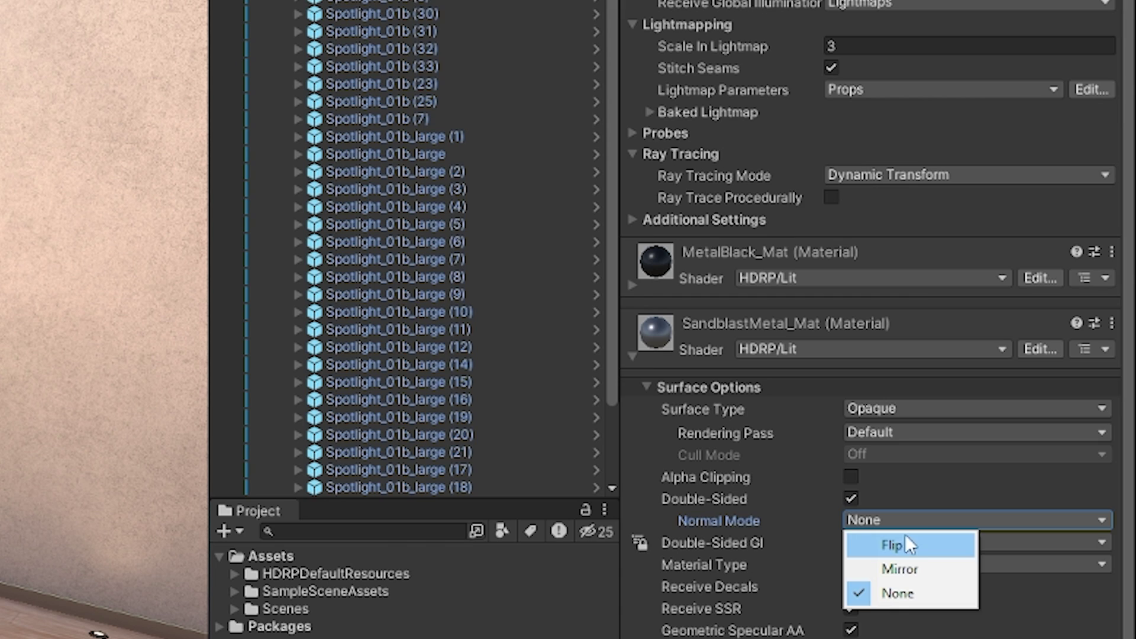
{"action": "left_click", "coordinate": [906, 570]}
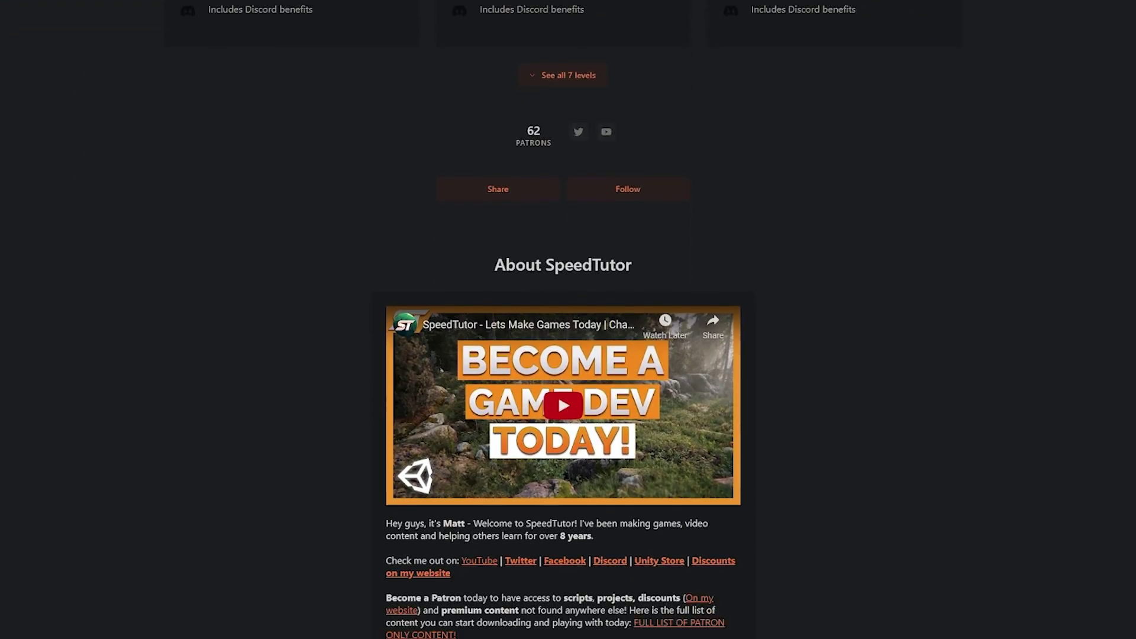
- Scroll the SpeedTutor Patreon page down past the tiers toward the FAQ
{"action": "scroll", "coordinate": [563, 319], "scroll_direction": "down", "scroll_amount": 9}
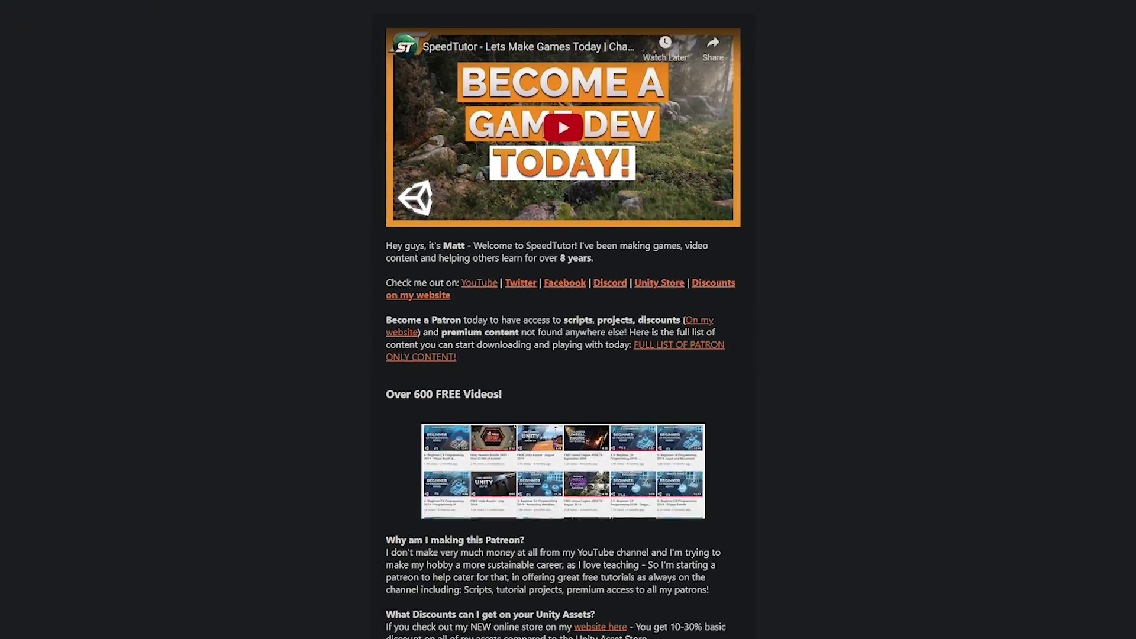
{"action": "scroll", "coordinate": [563, 319], "scroll_direction": "down", "scroll_amount": 5}
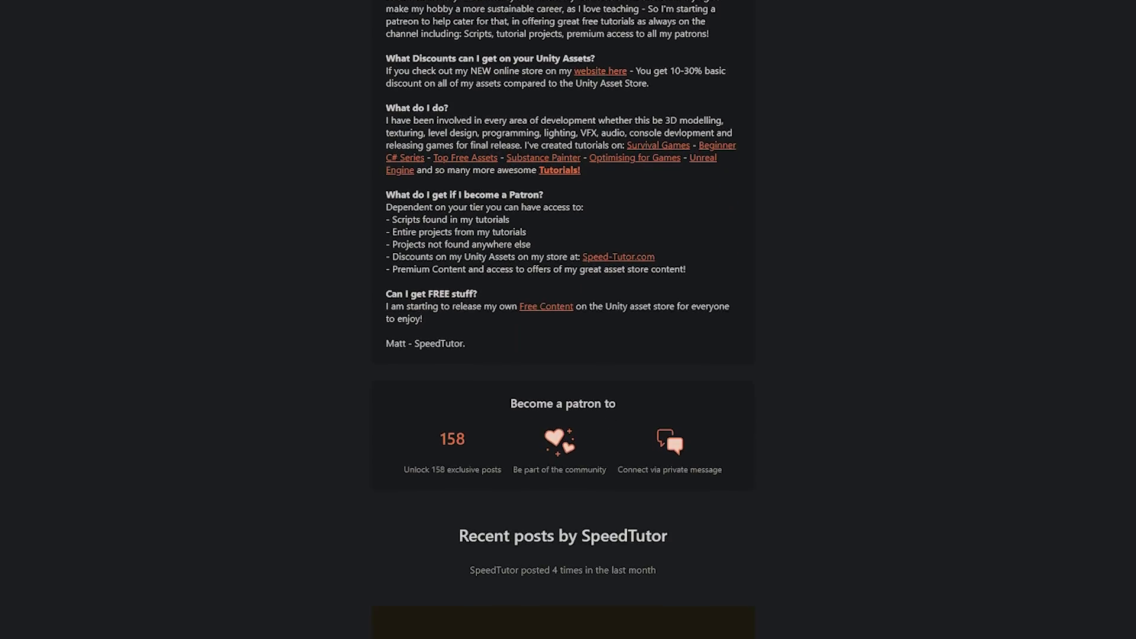